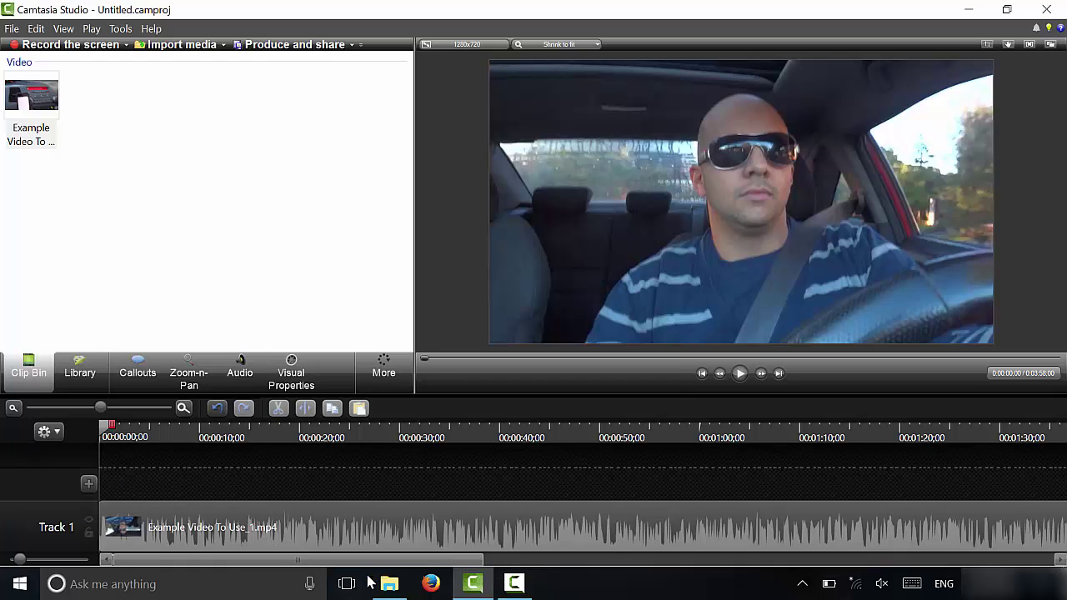
Step: Select the video clip on Track 1, briefly checking the More features list
{"action": "left_click_drag", "start_coordinate": [370, 582], "coordinate": [197, 562]}
{"action": "left_click", "coordinate": [215, 535]}
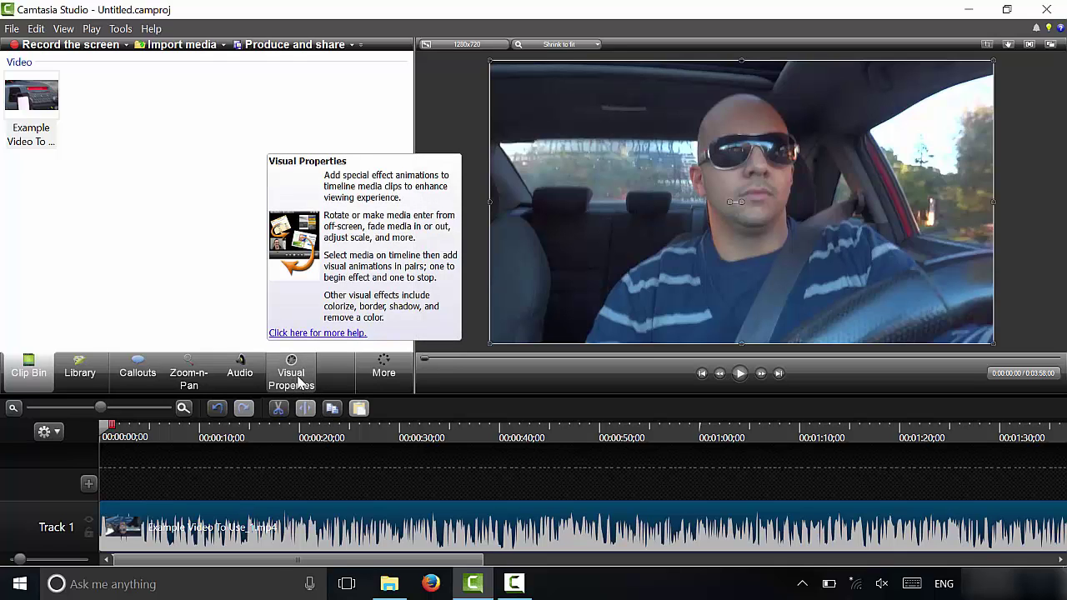
{"action": "left_click", "coordinate": [382, 373]}
{"action": "left_click", "coordinate": [329, 383]}
Step: Test the clip's Scale by dragging and trying 200%, then set it back to 100%
{"action": "left_click", "coordinate": [286, 379]}
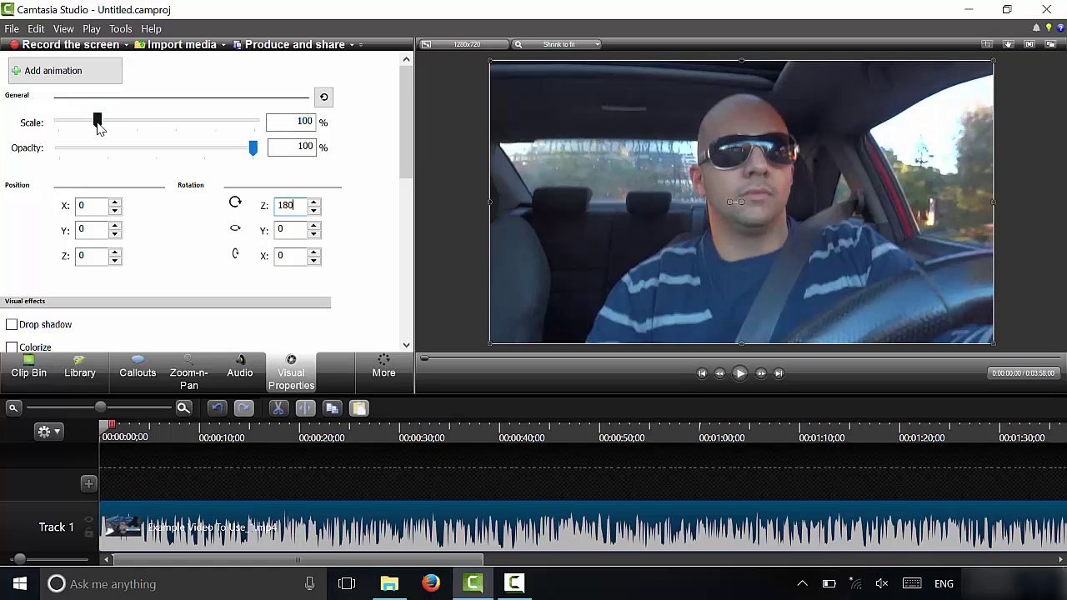
{"action": "mouse_move", "coordinate": [99, 125]}
{"action": "left_mouse_down"}
{"action": "mouse_move", "coordinate": [132, 135]}
{"action": "mouse_move", "coordinate": [74, 139]}
{"action": "mouse_move", "coordinate": [85, 139]}
{"action": "left_mouse_up"}
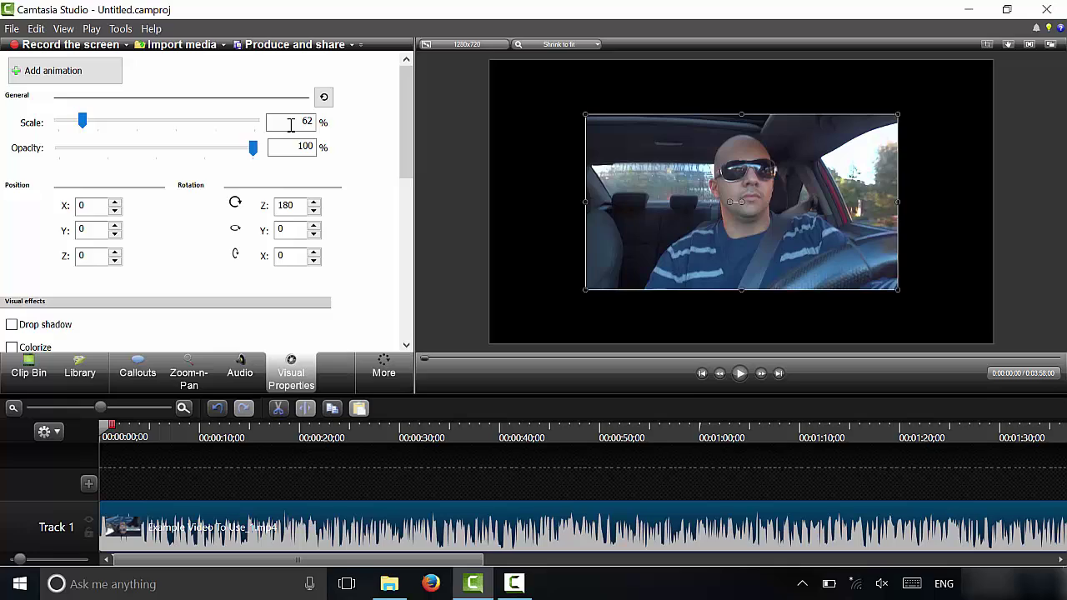
{"action": "left_click_drag", "start_coordinate": [290, 124], "coordinate": [322, 125]}
{"action": "type", "text": "200"}
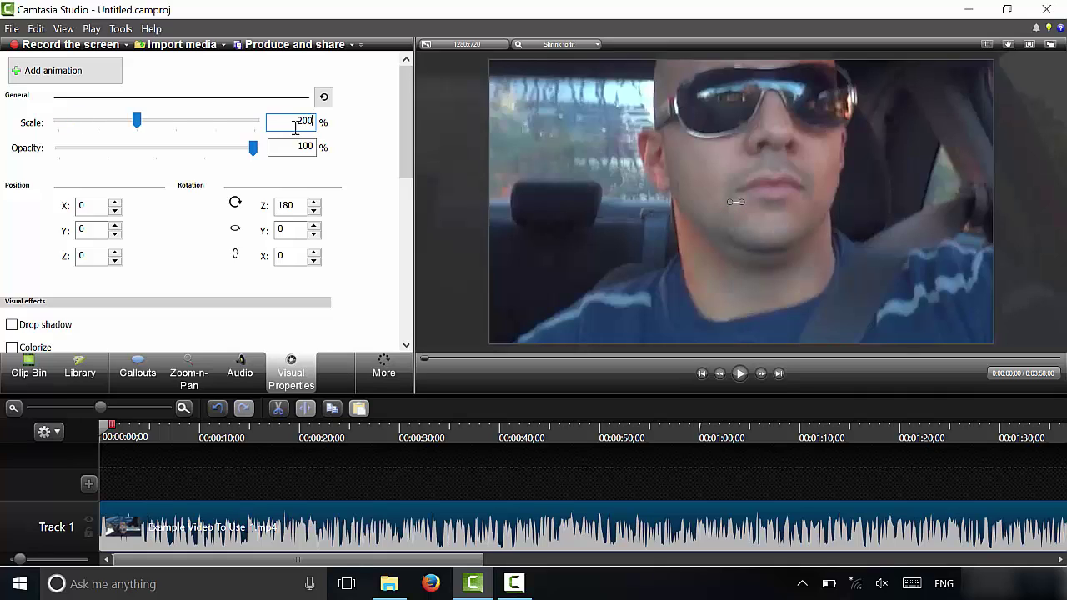
{"action": "left_click_drag", "start_coordinate": [295, 126], "coordinate": [412, 106]}
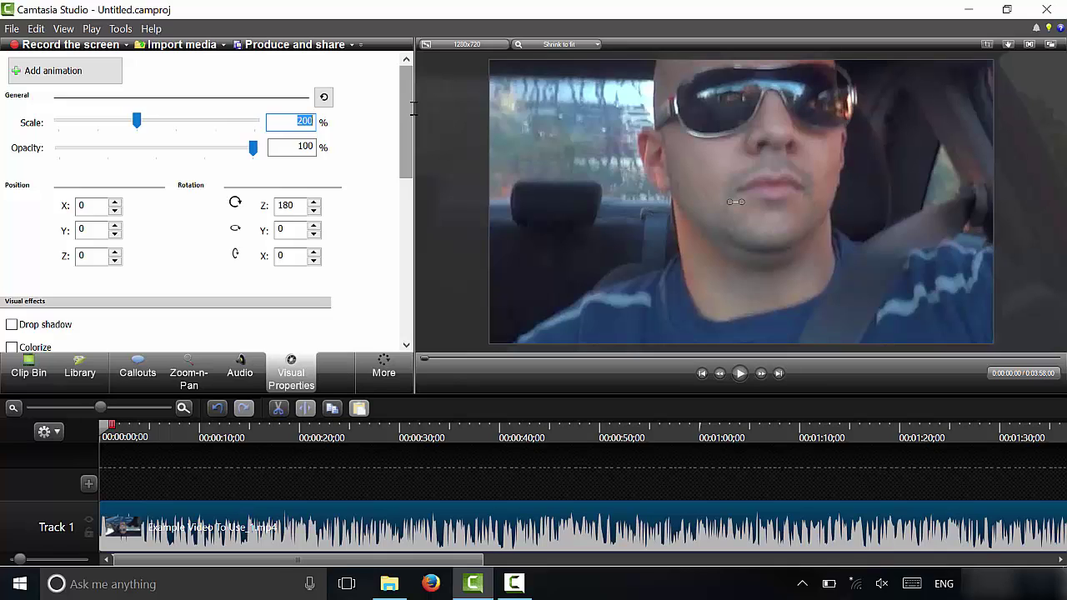
{"action": "type", "text": "100"}
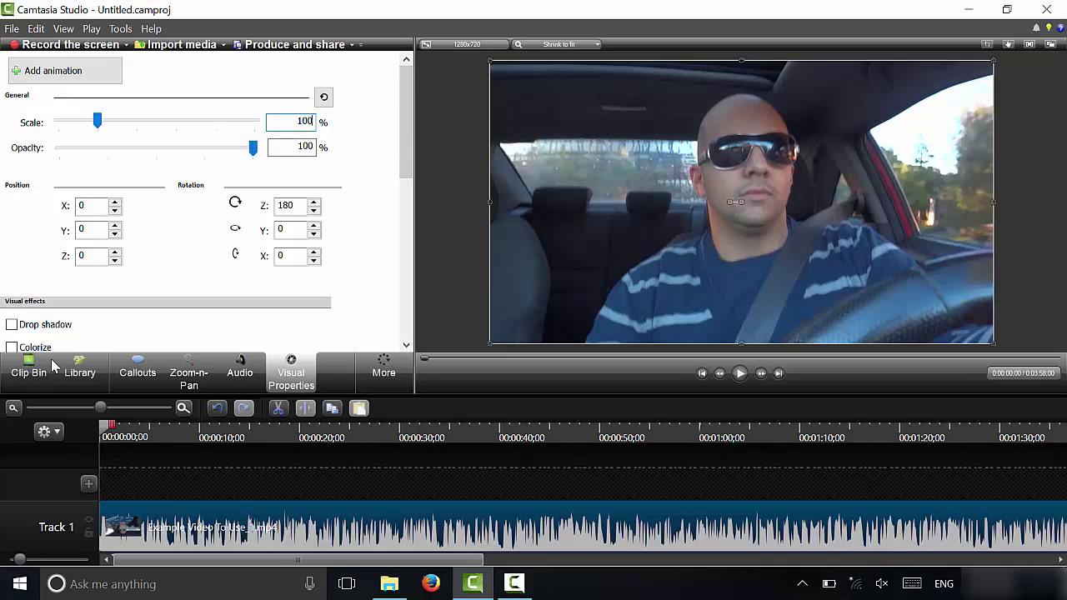
Step: Split the Track 1 video at 0:24, 0:57 and 1:20
{"action": "left_click", "coordinate": [49, 386]}
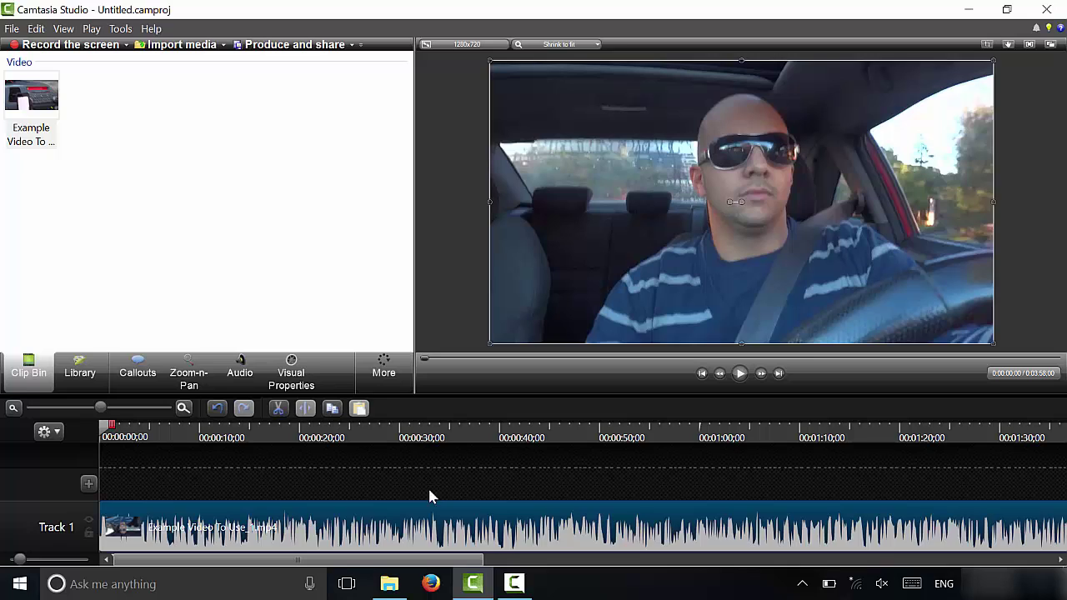
{"action": "left_click", "coordinate": [398, 493]}
{"action": "left_click", "coordinate": [348, 439]}
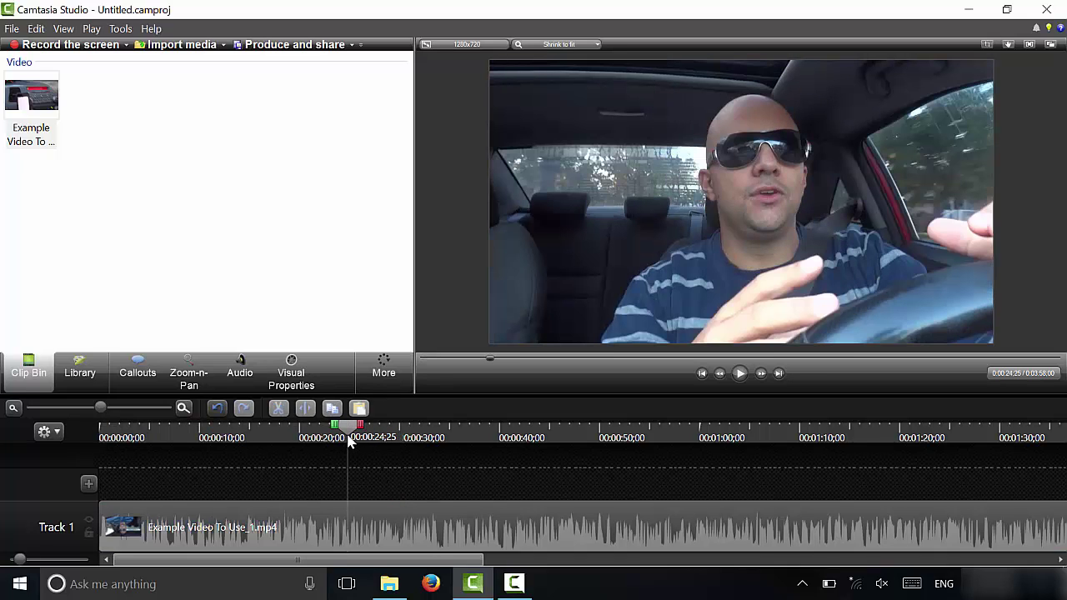
{"action": "key", "text": "s"}
{"action": "left_click", "coordinate": [670, 433]}
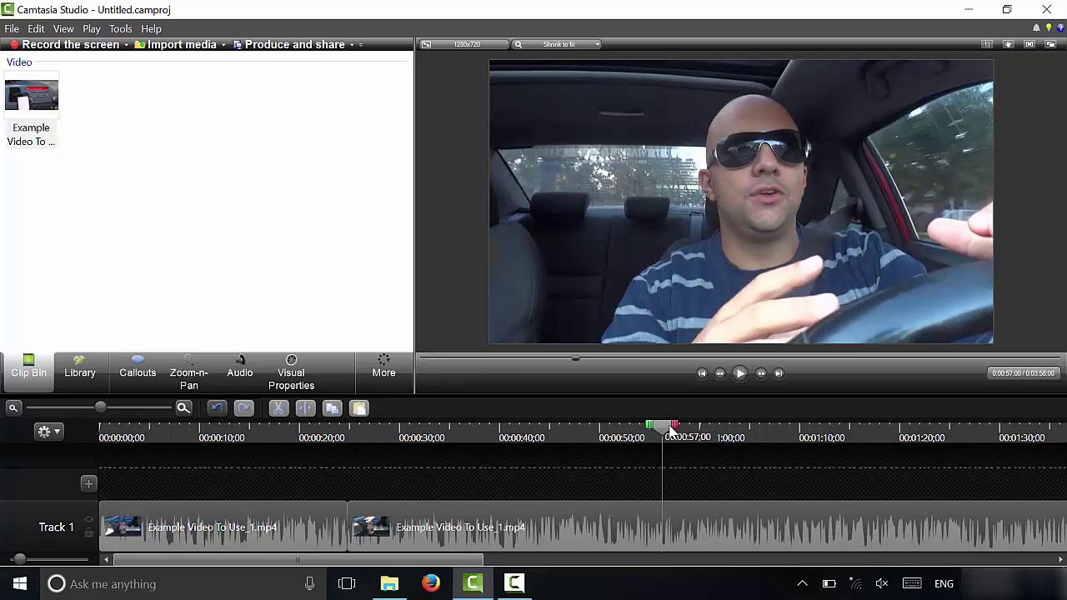
{"action": "key", "text": "s"}
{"action": "left_click", "coordinate": [901, 432]}
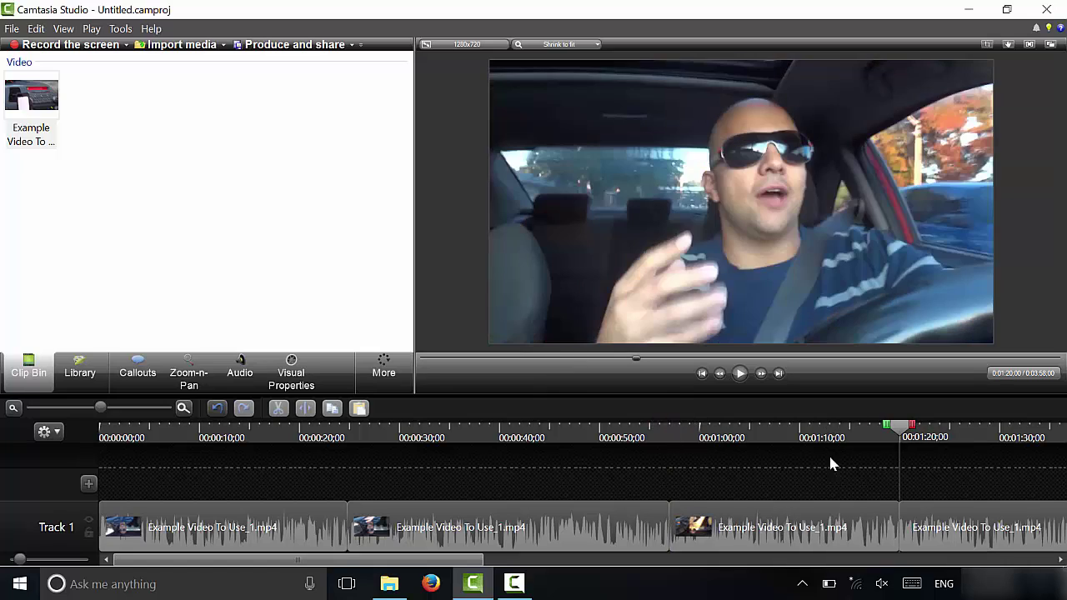
{"action": "key", "text": "s"}
Step: Select the second clip on Track 1 and place the playhead inside it
{"action": "left_click_drag", "start_coordinate": [492, 512], "coordinate": [266, 494]}
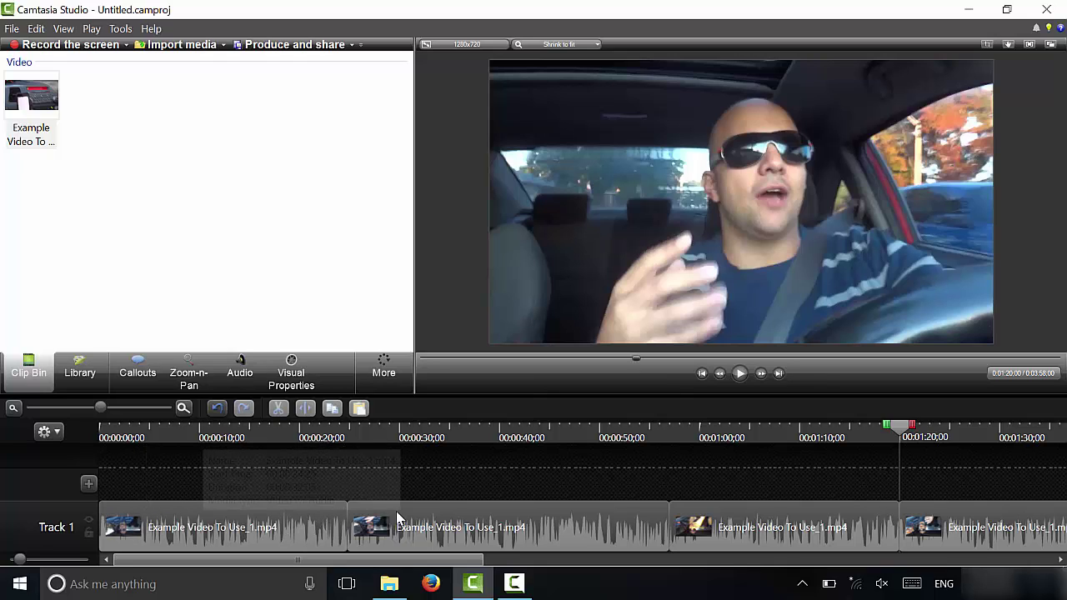
{"action": "left_click_drag", "start_coordinate": [396, 511], "coordinate": [481, 505]}
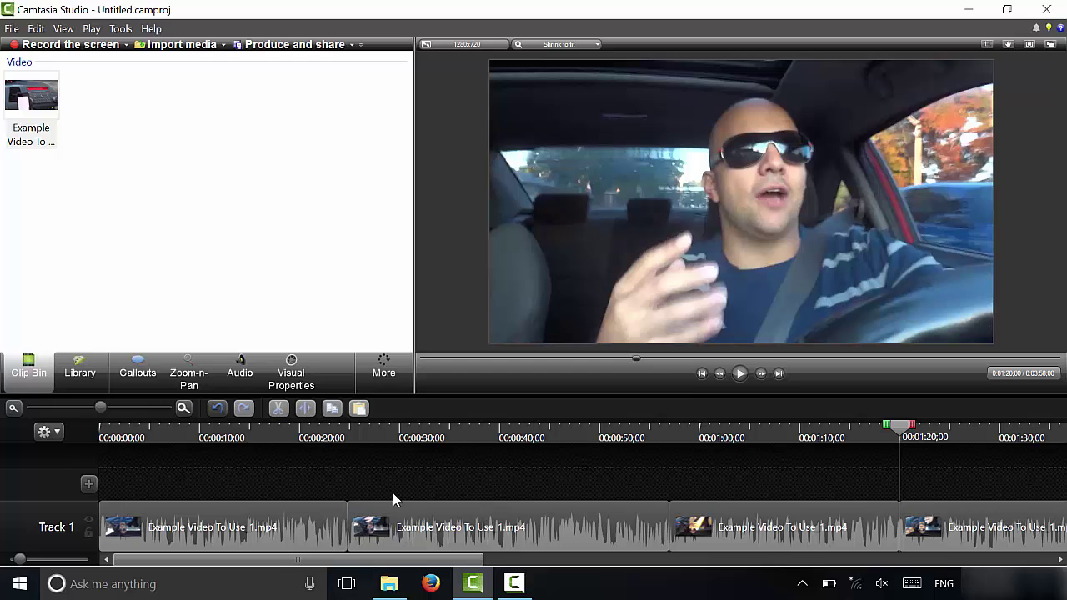
{"action": "left_click_drag", "start_coordinate": [400, 524], "coordinate": [419, 523]}
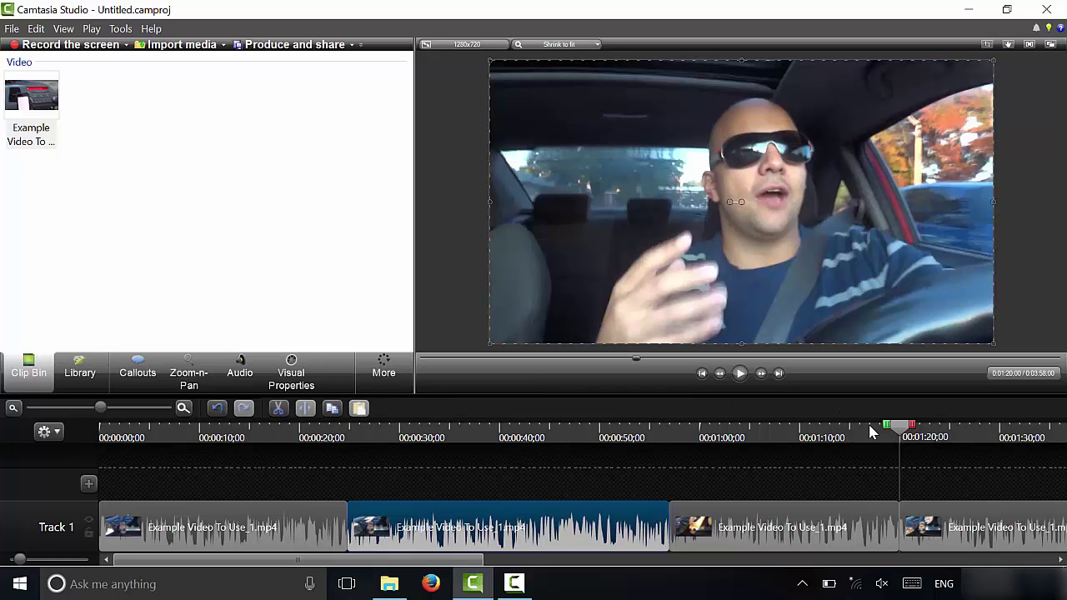
{"action": "left_click_drag", "start_coordinate": [906, 431], "coordinate": [565, 442]}
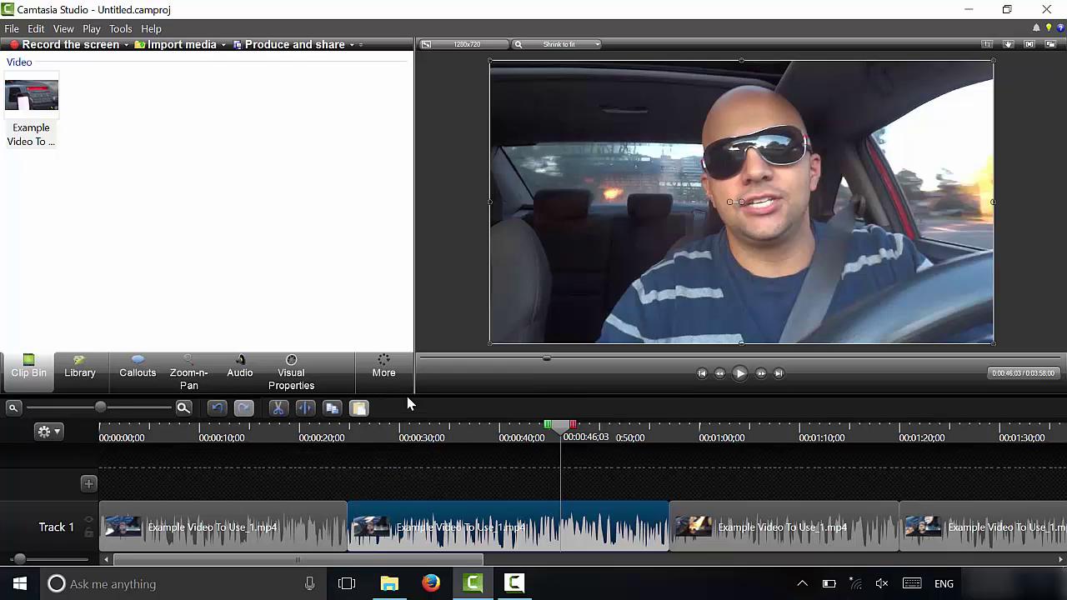
Step: Set the second clip's Scale to 130% and preview the jump cut at 0:24
{"action": "left_click", "coordinate": [304, 381]}
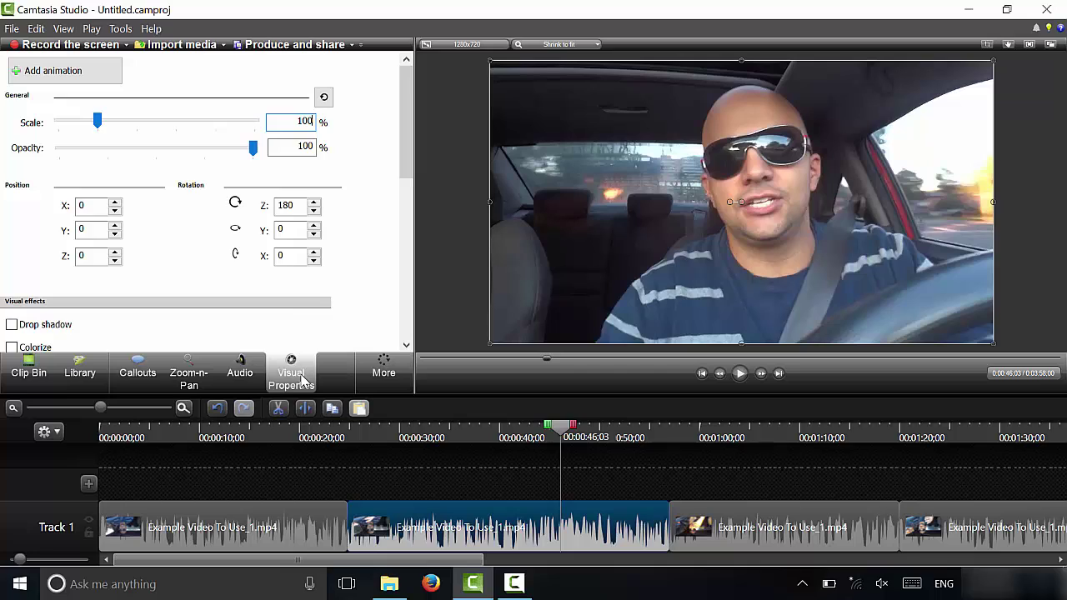
{"action": "double_click", "coordinate": [310, 122]}
{"action": "type", "text": "130"}
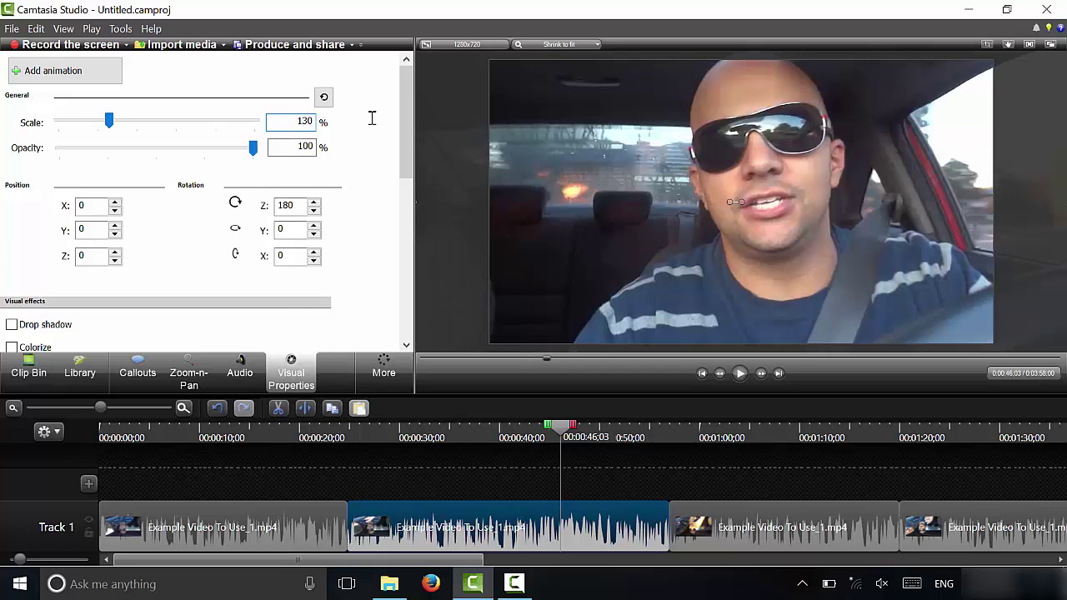
{"action": "left_click", "coordinate": [306, 442]}
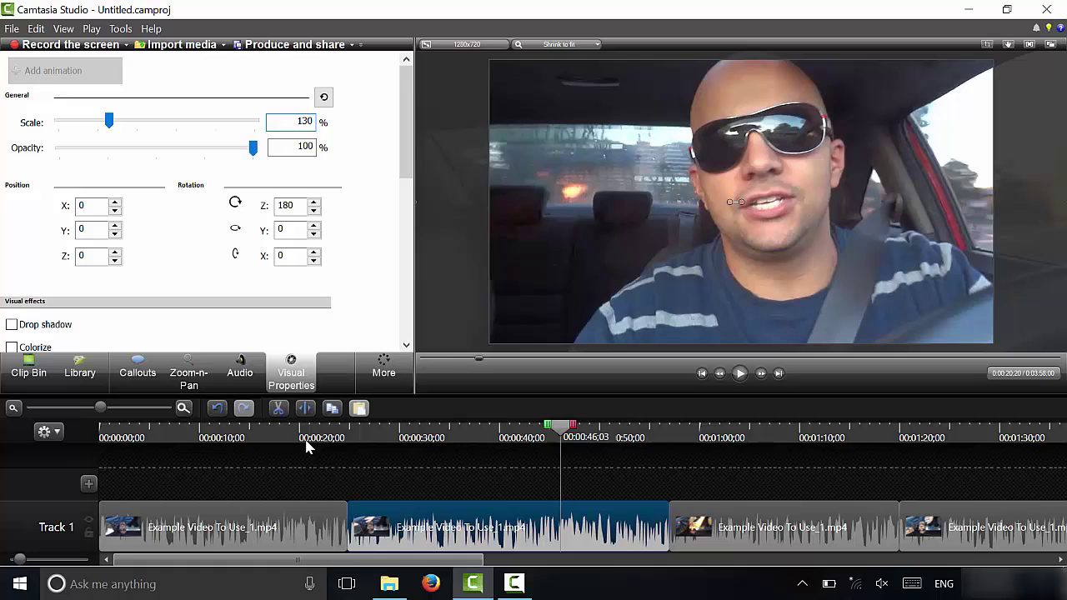
{"action": "left_click_drag", "start_coordinate": [306, 446], "coordinate": [349, 462]}
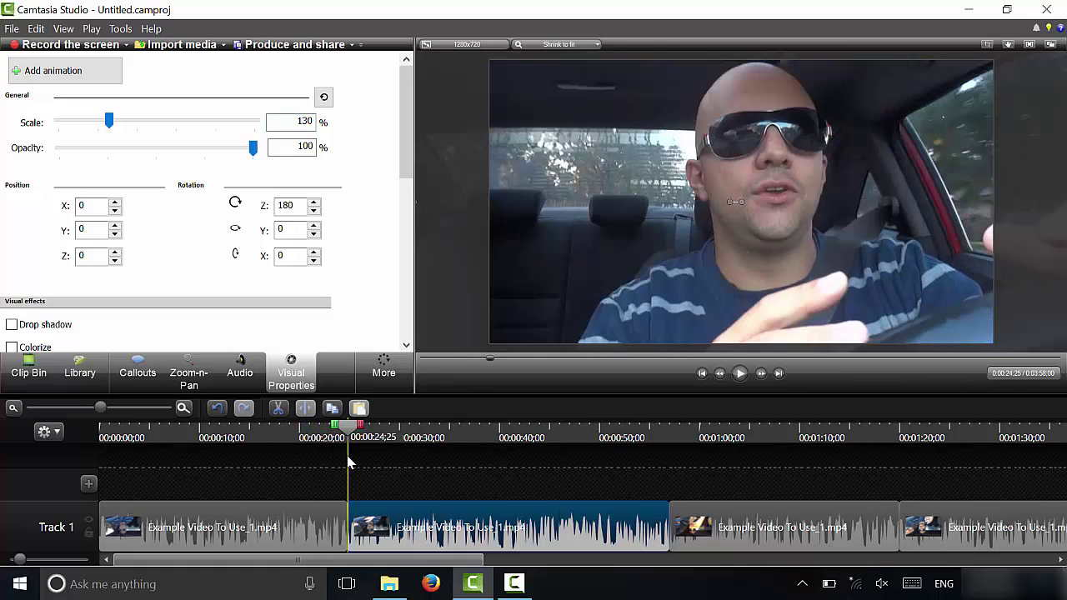
Step: Set the third clip's Scale to 160% and preview the zoomed cuts
{"action": "left_click", "coordinate": [717, 525]}
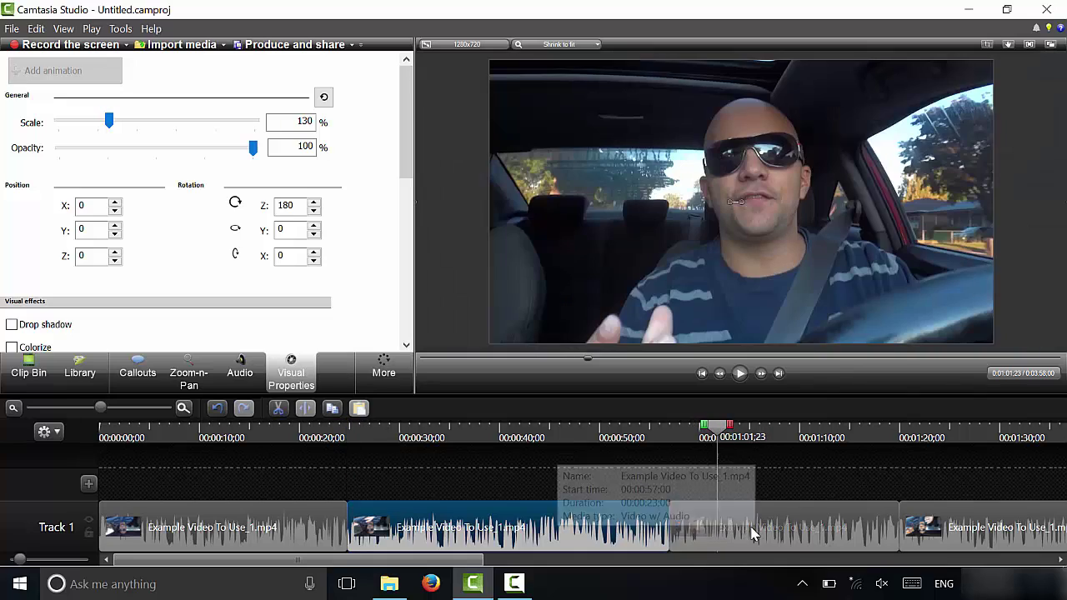
{"action": "left_click", "coordinate": [725, 522]}
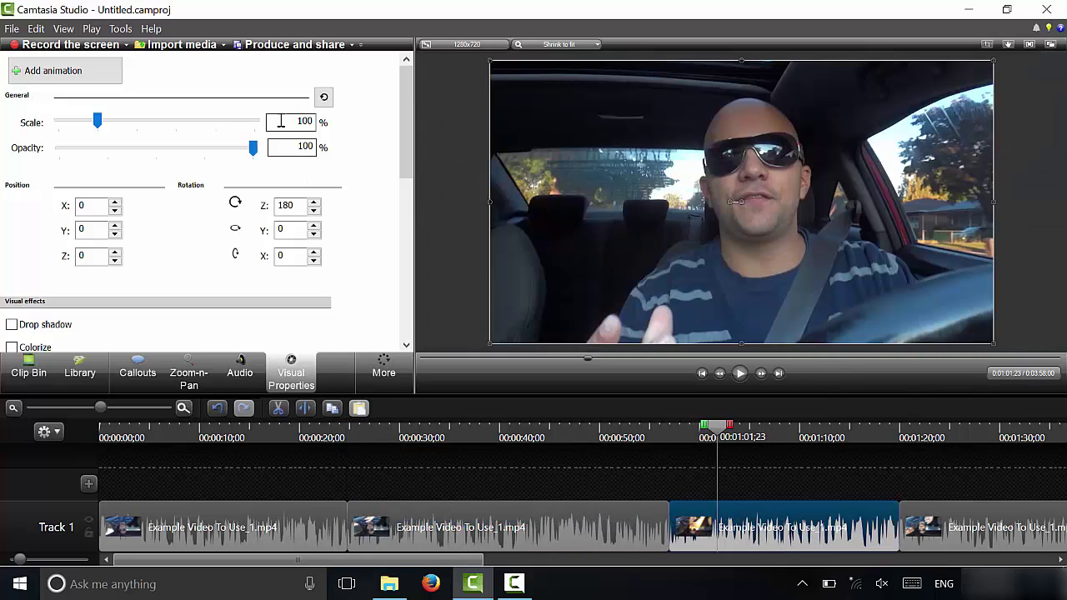
{"action": "left_click_drag", "start_coordinate": [286, 122], "coordinate": [337, 126]}
{"action": "type", "text": "160"}
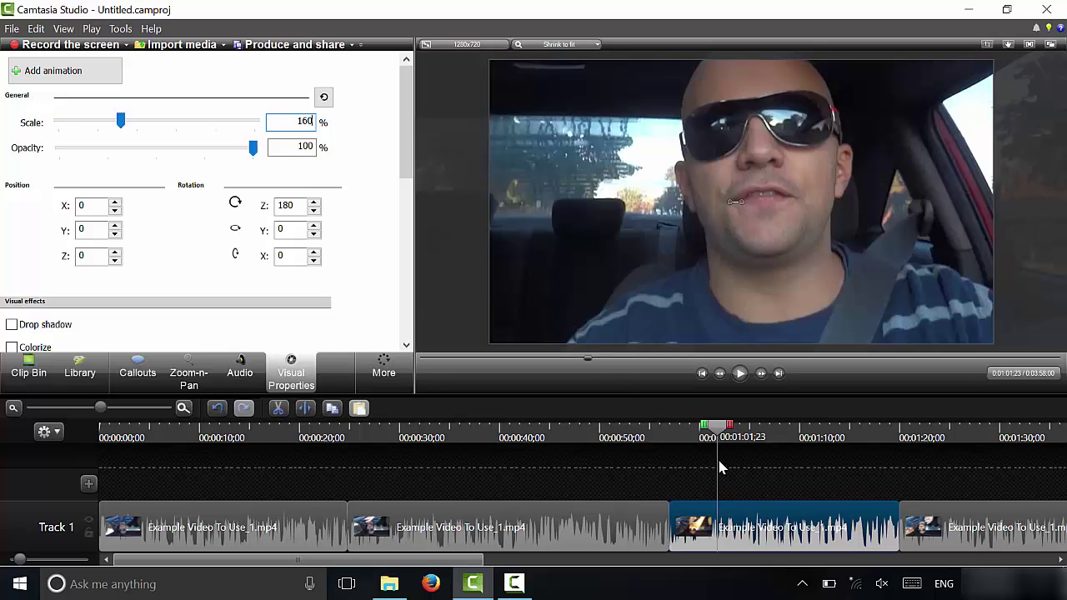
{"action": "left_click", "coordinate": [287, 439]}
{"action": "left_click_drag", "start_coordinate": [287, 440], "coordinate": [405, 446]}
{"action": "left_click_drag", "start_coordinate": [443, 476], "coordinate": [933, 546]}
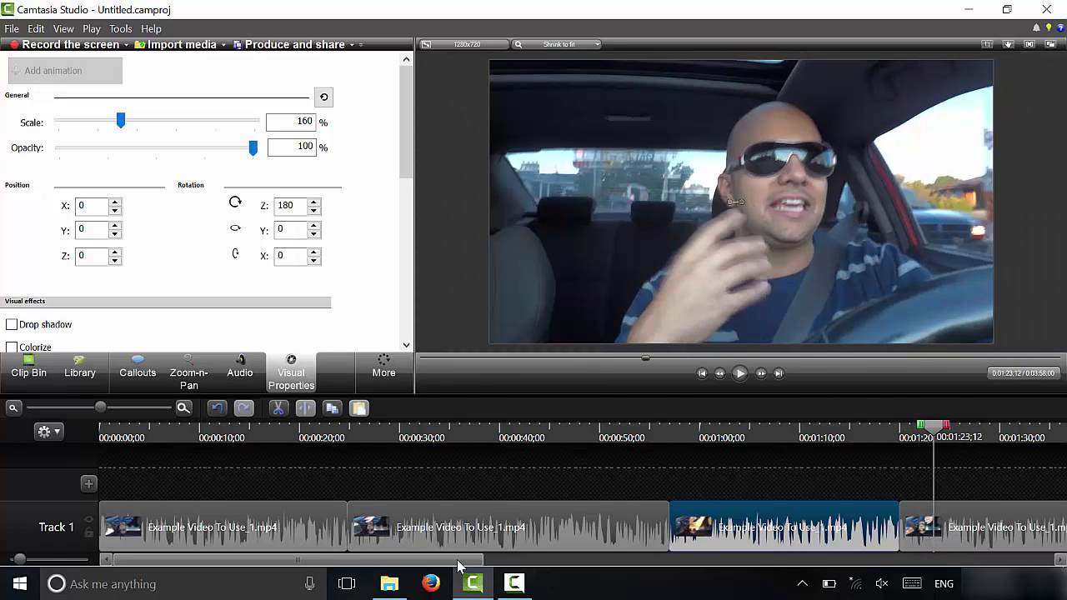
Step: Reopen Visual Properties for the middle clip to confirm its 130% Scale
{"action": "left_click", "coordinate": [383, 485]}
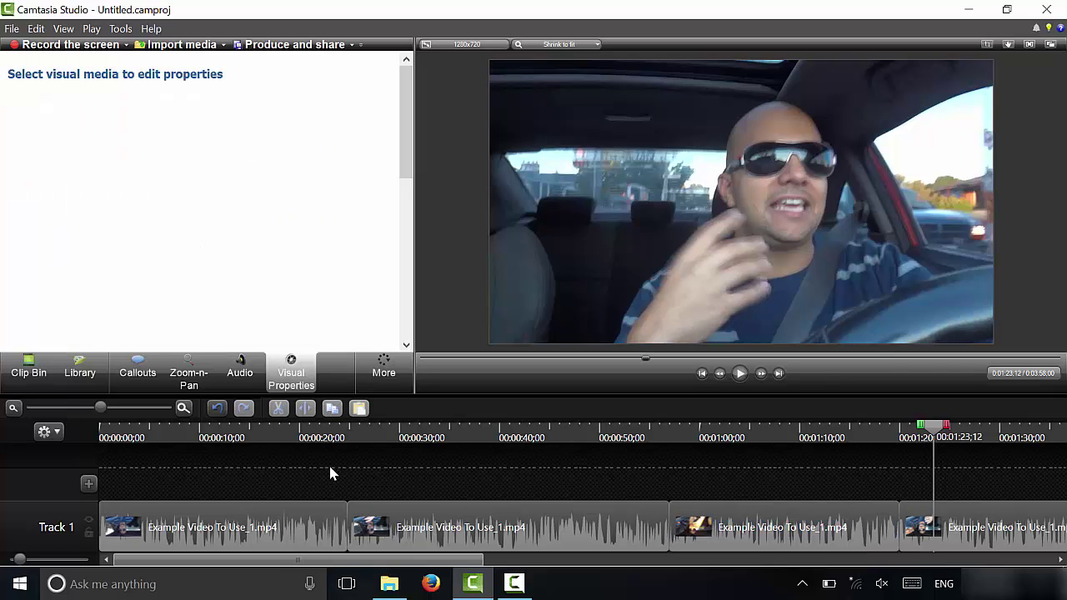
{"action": "left_click", "coordinate": [25, 379]}
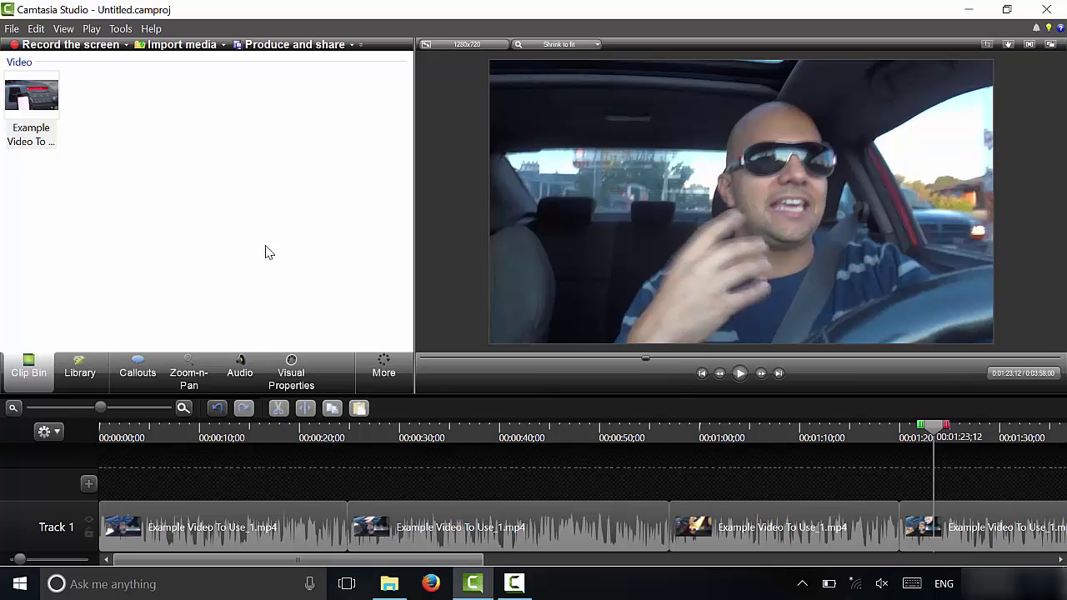
{"action": "left_click", "coordinate": [296, 366]}
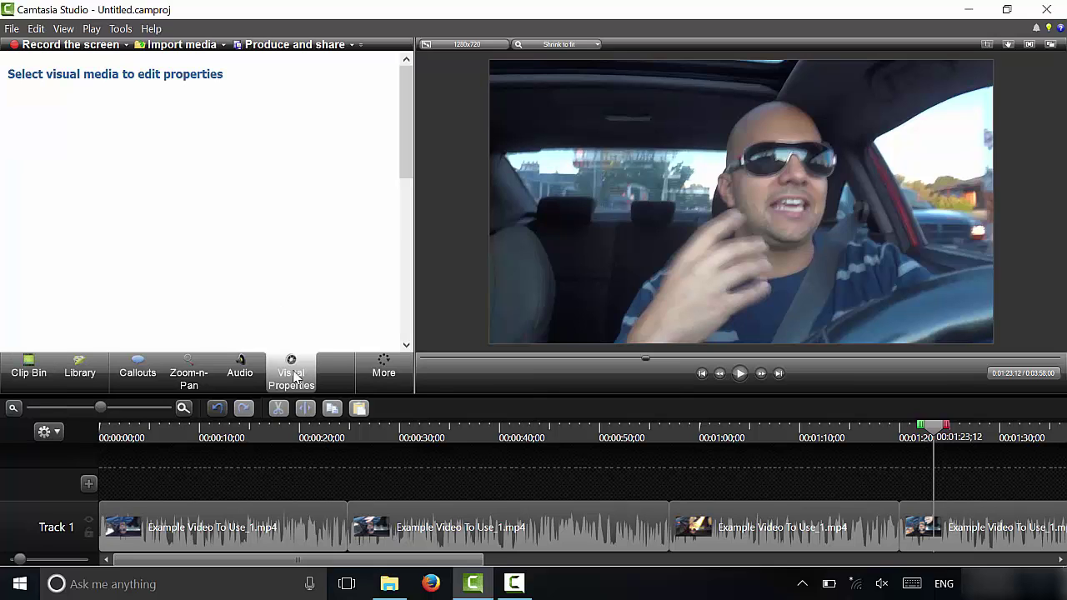
{"action": "left_click", "coordinate": [432, 528]}
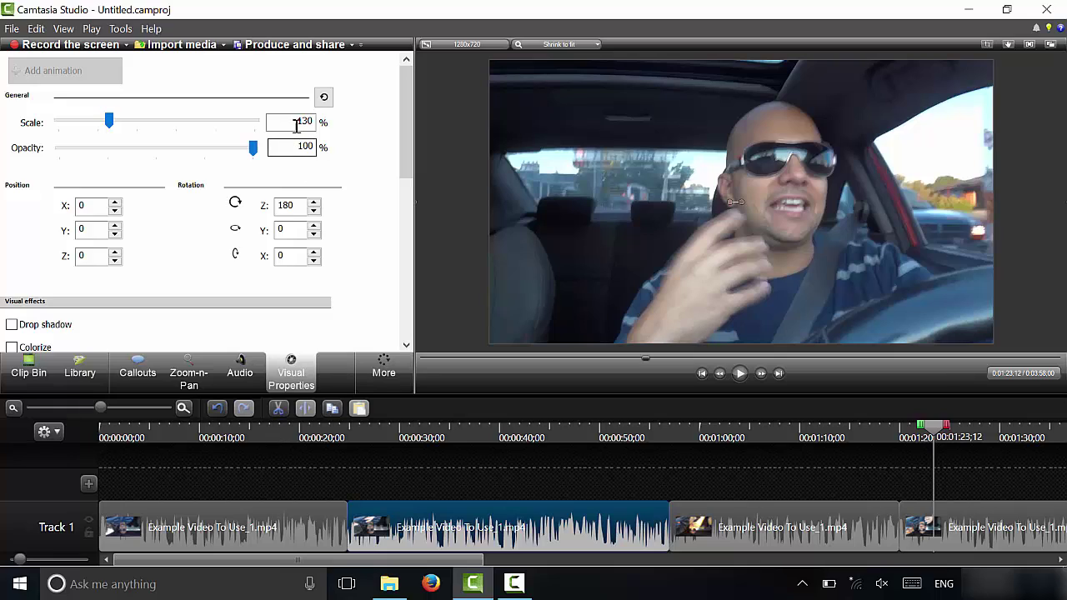